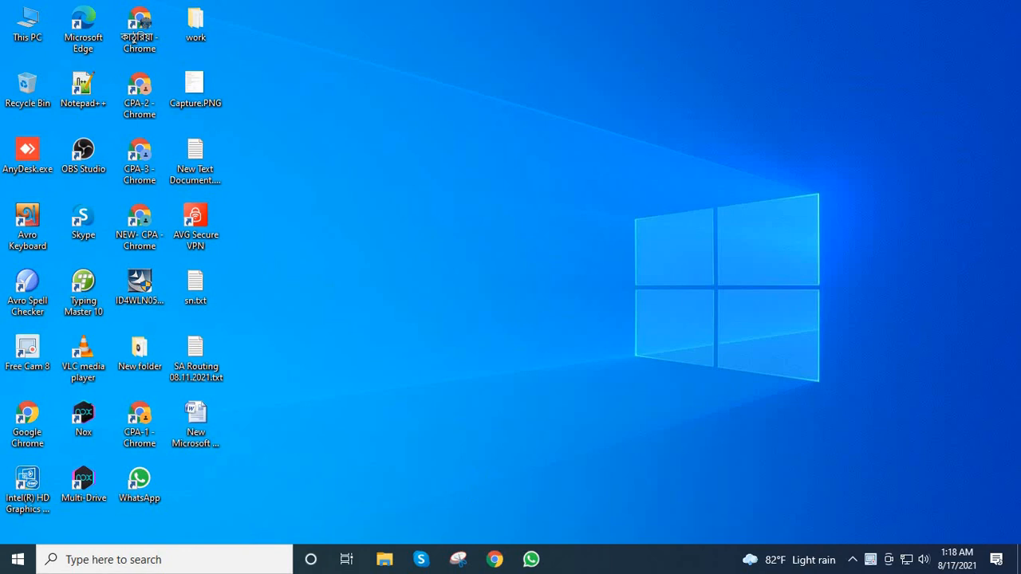
Launch Google Chrome with a user profile and maximize its window
click(493, 561)
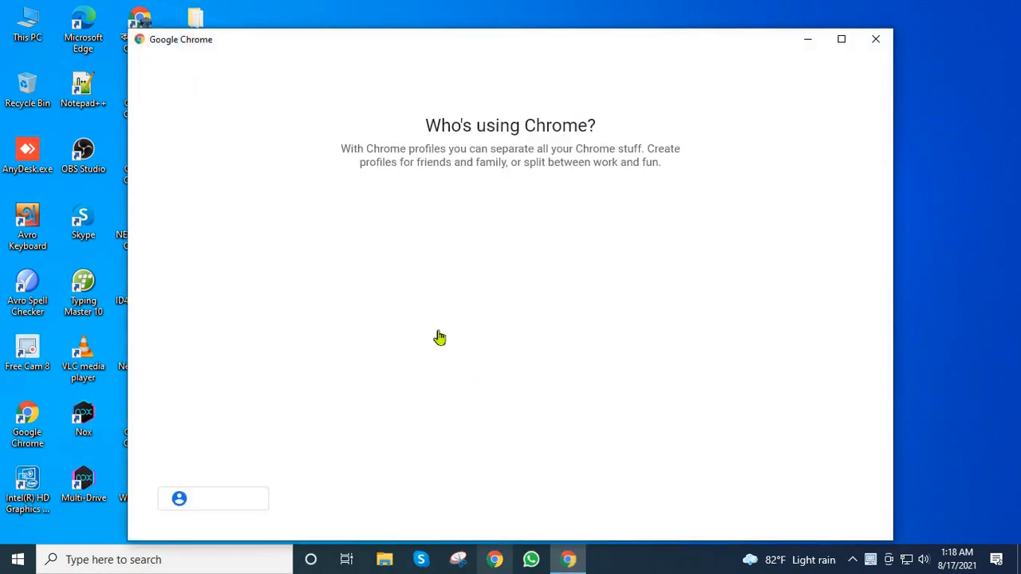
click(310, 396)
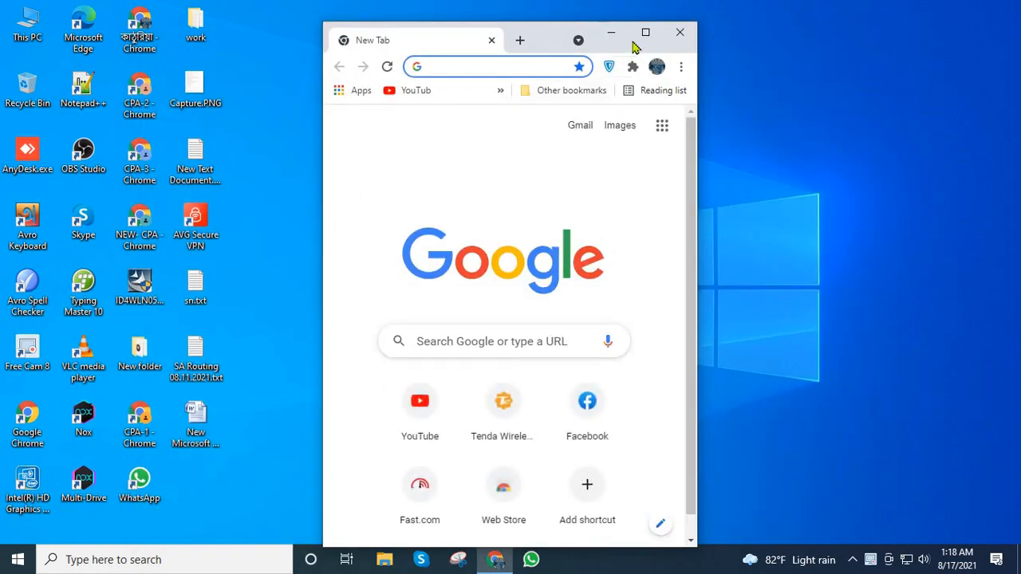
click(645, 34)
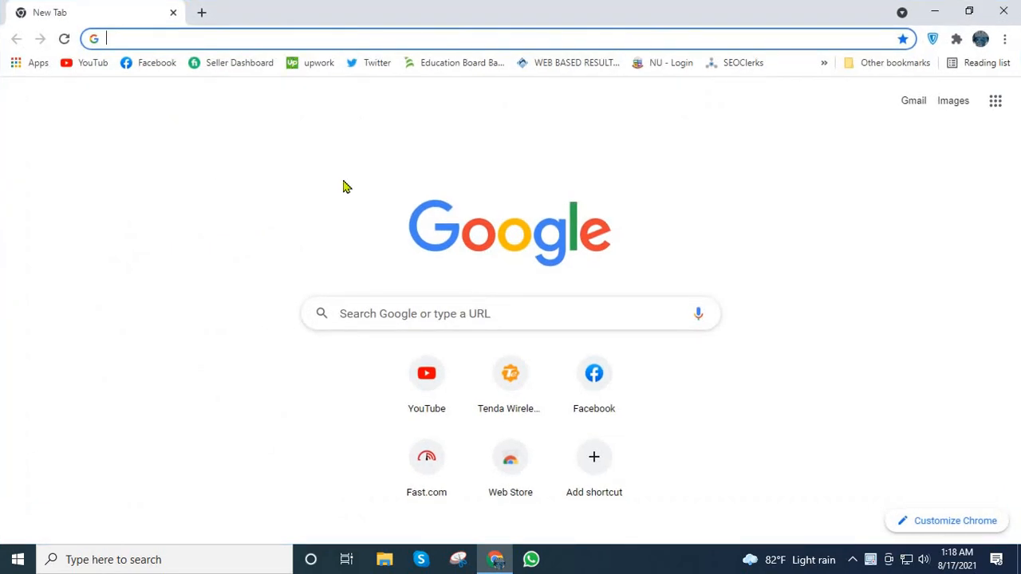
Go to the router's login page at 192.168.0.1
click(140, 39)
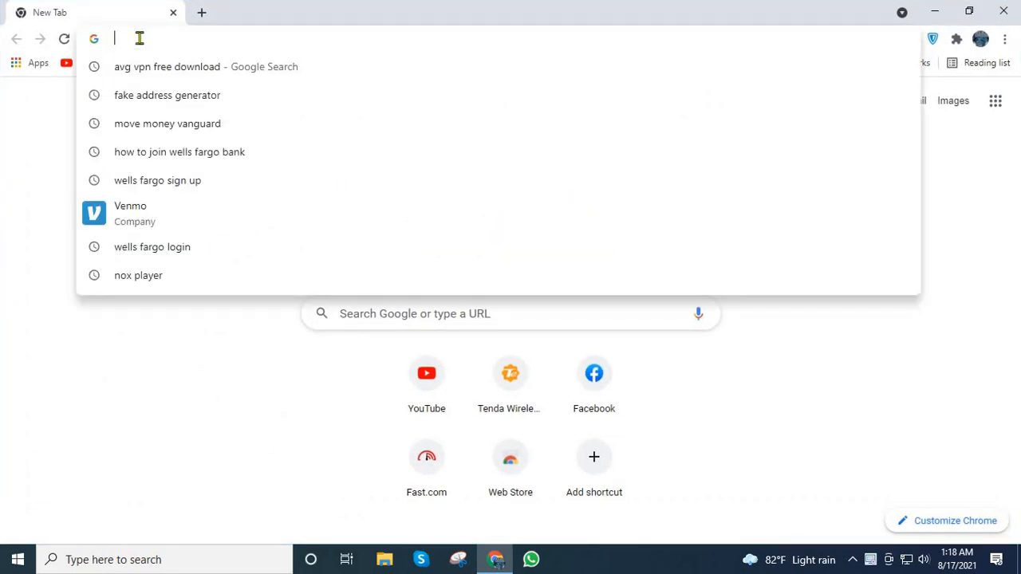
text(1)
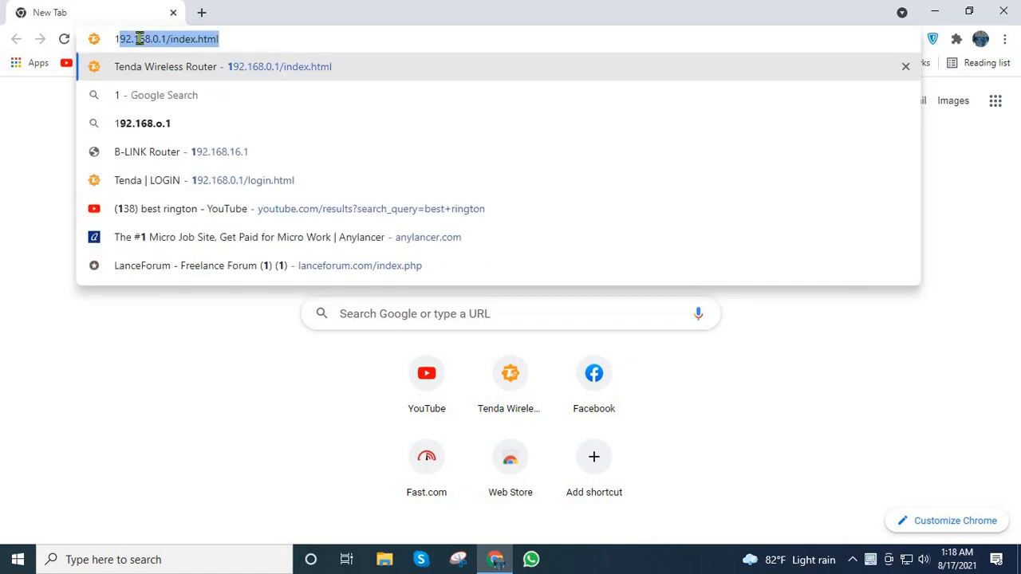
text(92.)
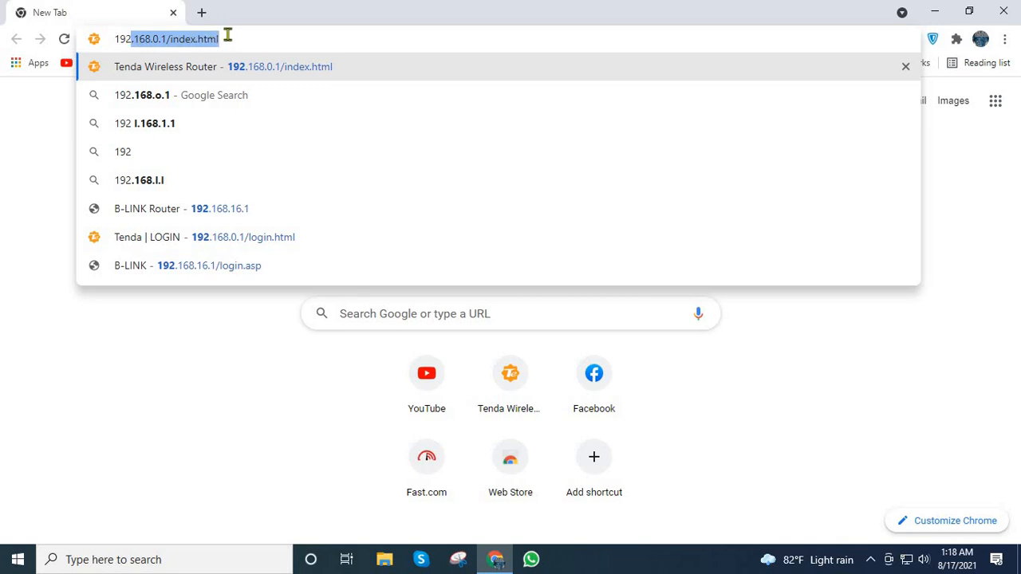
drag(227, 35, 166, 44)
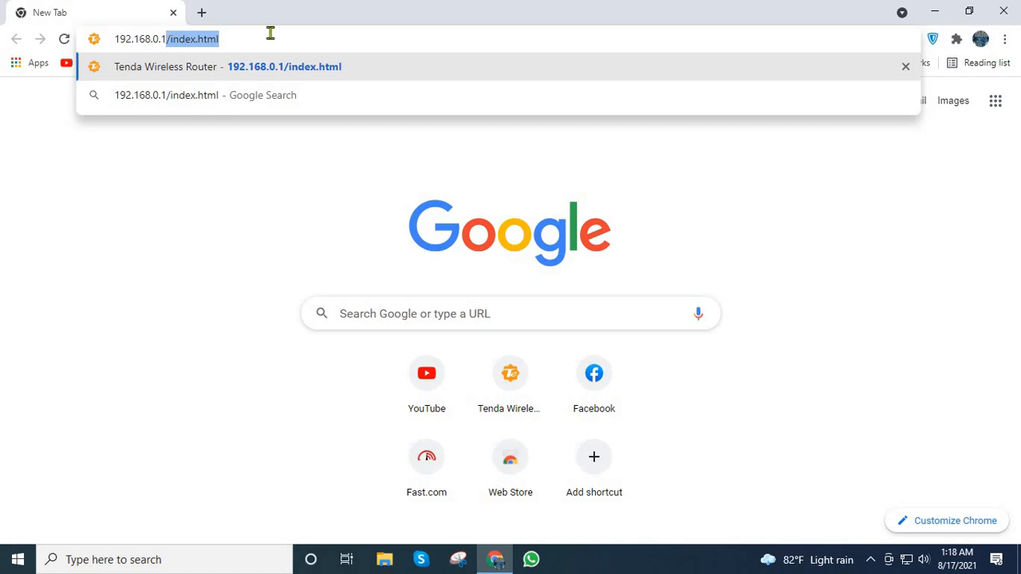
key(BackSpace)
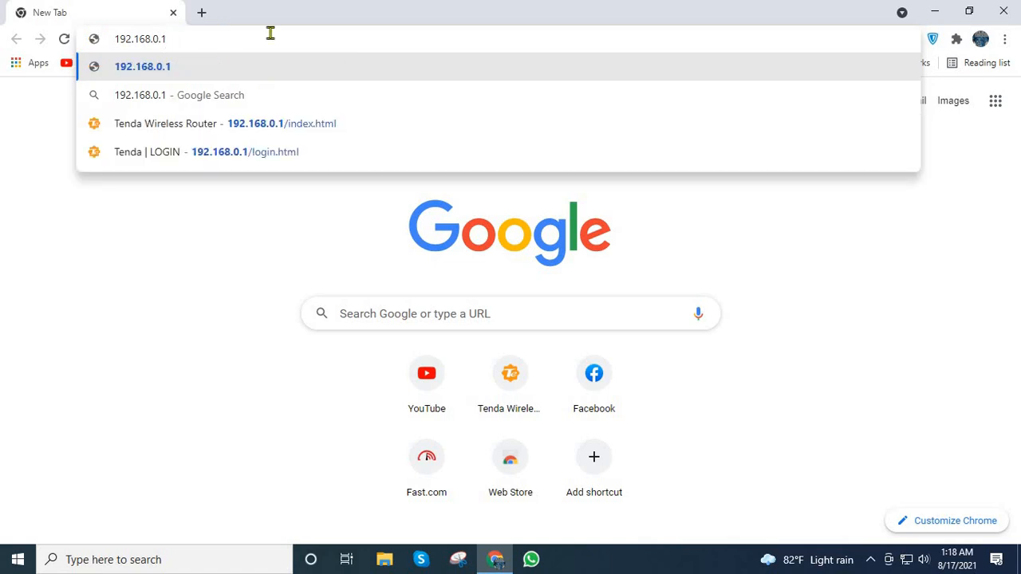
key(Return)
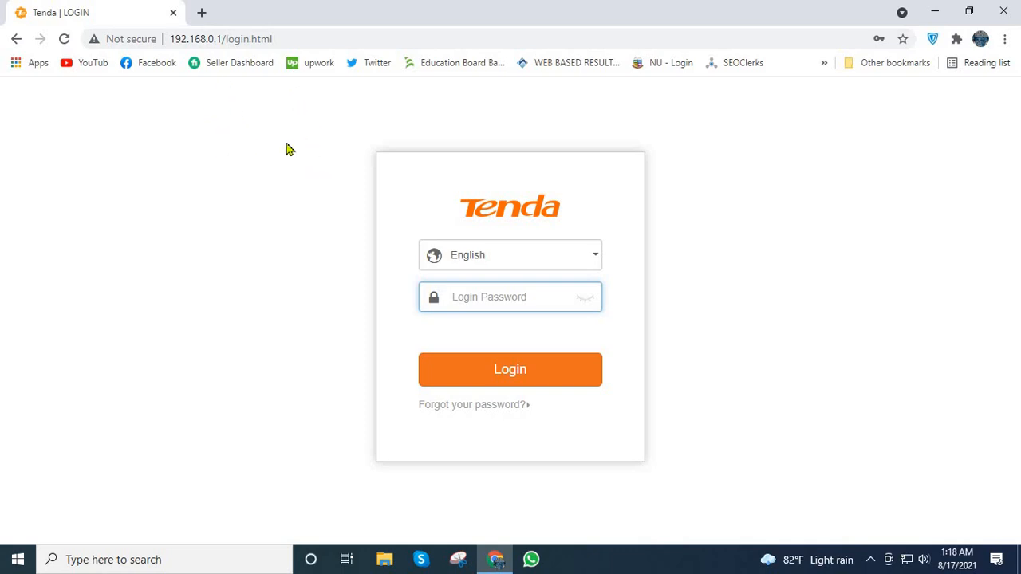
Log in to the Tenda router using the saved login password
click(488, 299)
click(473, 341)
click(496, 371)
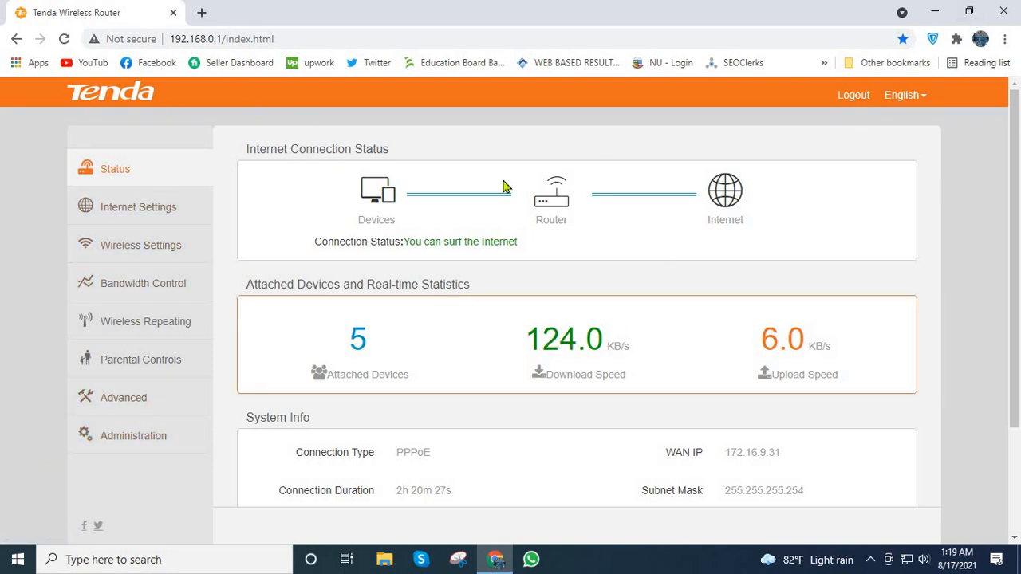
Open the Administration settings, fill in the old login password and try out the new and repeat password fields
click(146, 444)
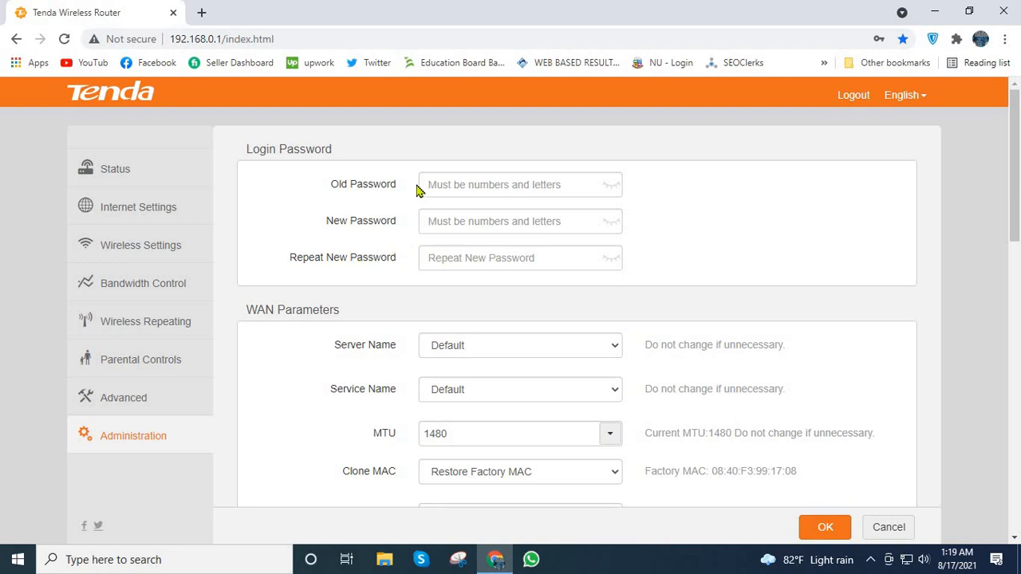
click(467, 186)
click(455, 224)
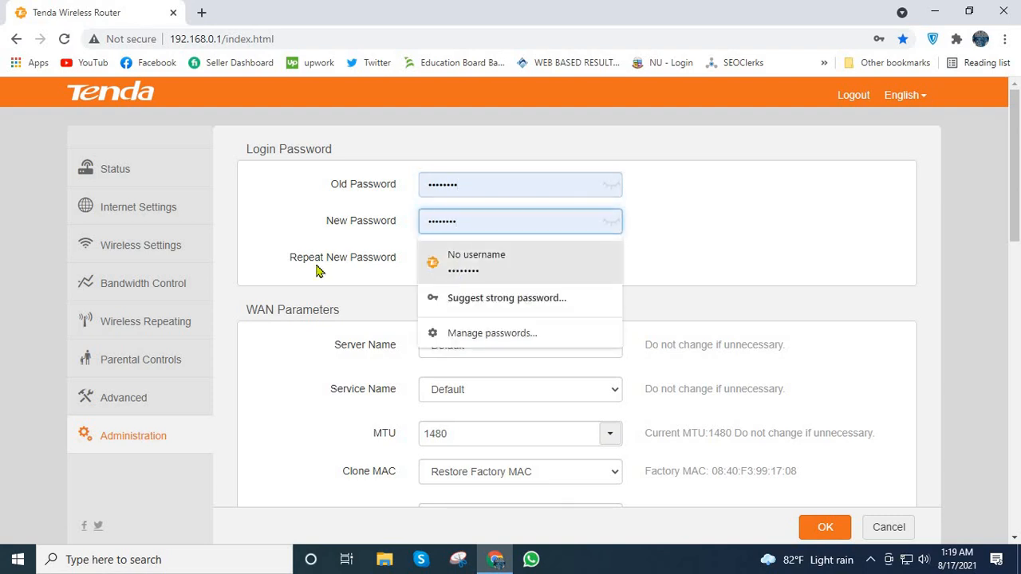
click(473, 256)
click(476, 228)
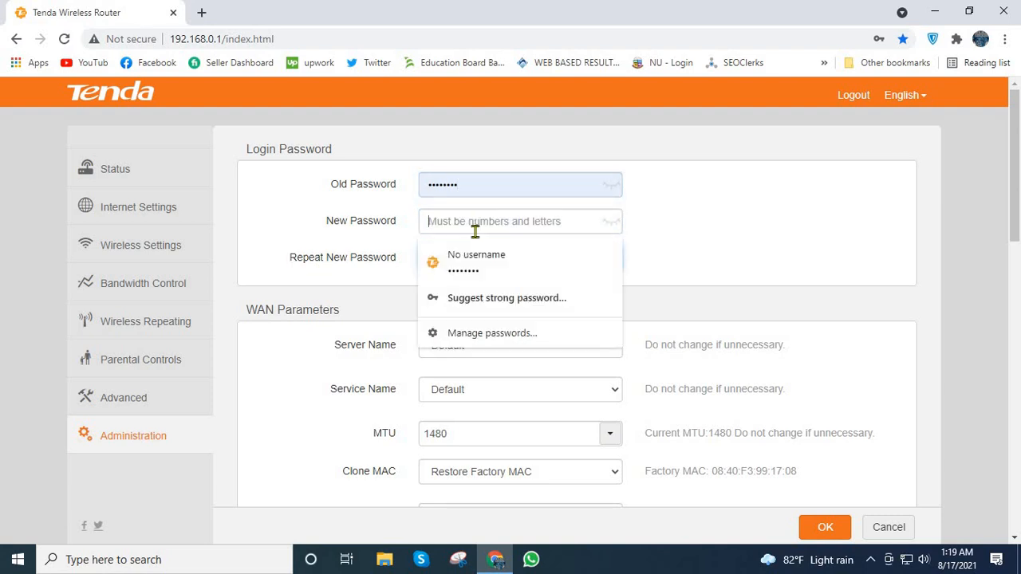
click(366, 269)
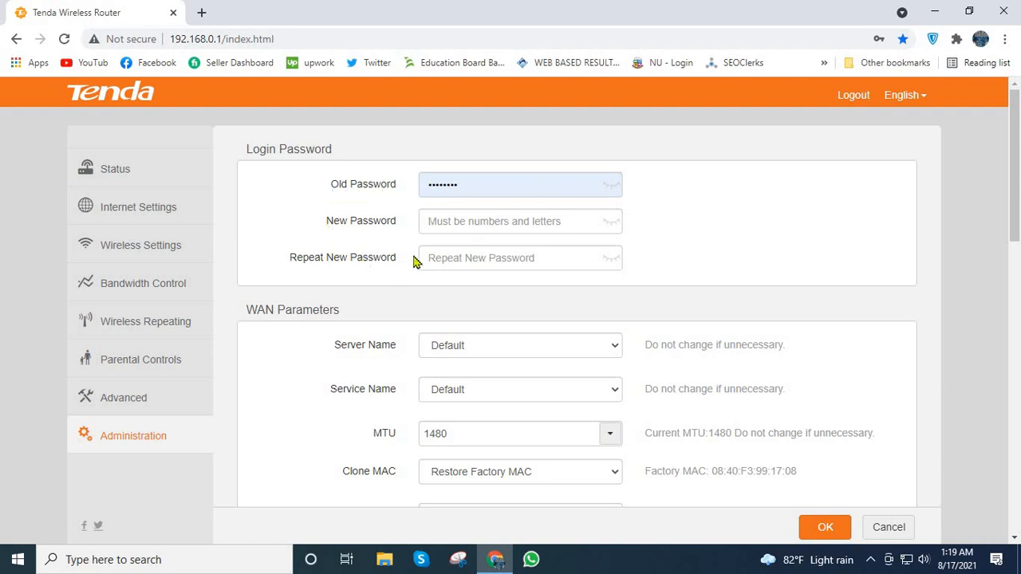
click(473, 221)
click(487, 257)
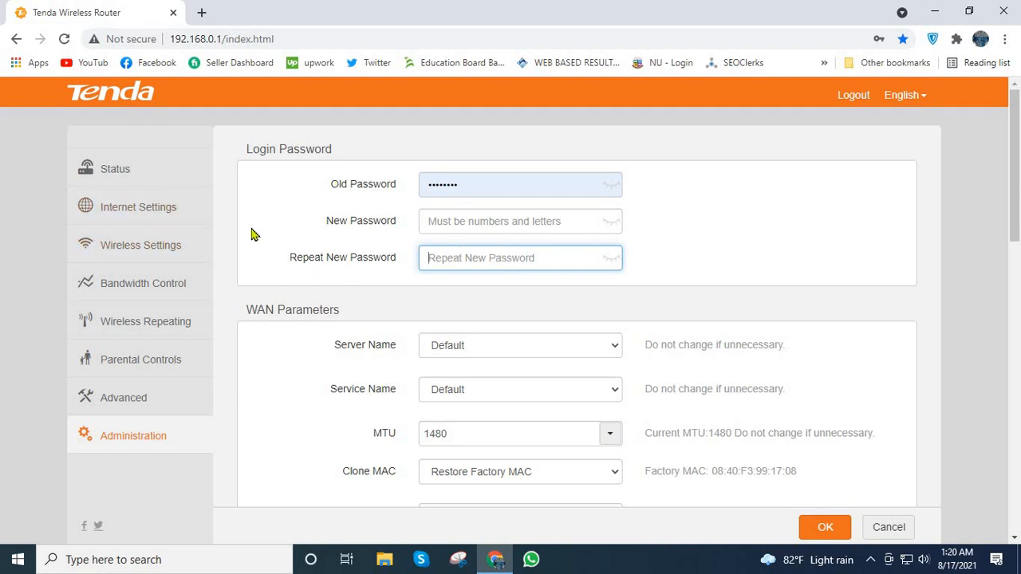
View the router status and attached devices, and bring up the Bandwidth Control settings
click(142, 170)
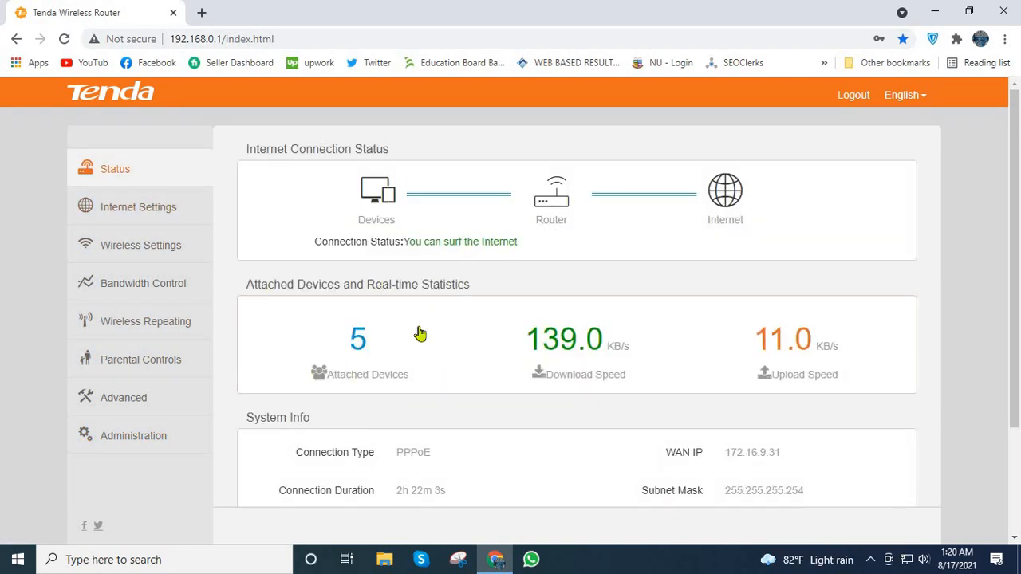
click(395, 363)
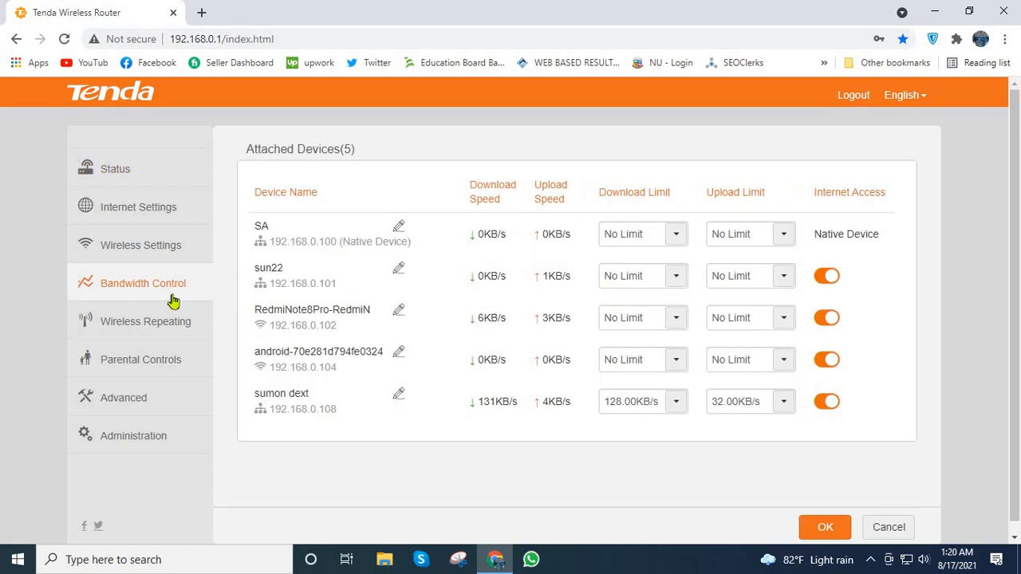
click(122, 182)
click(140, 291)
Set the download limit of the attached device at 192.168.0.108 to 2048 KB/s
click(680, 403)
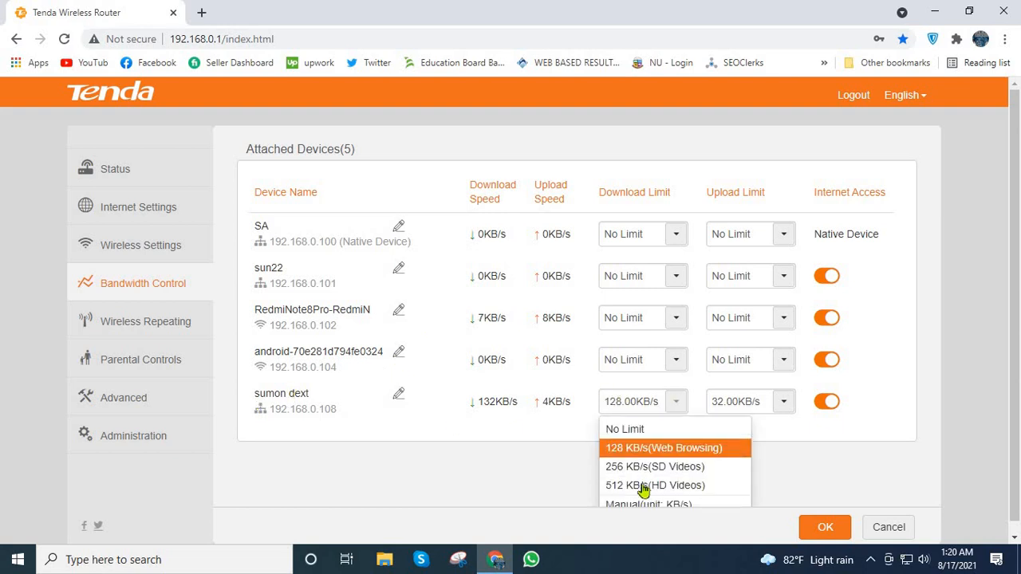
click(652, 401)
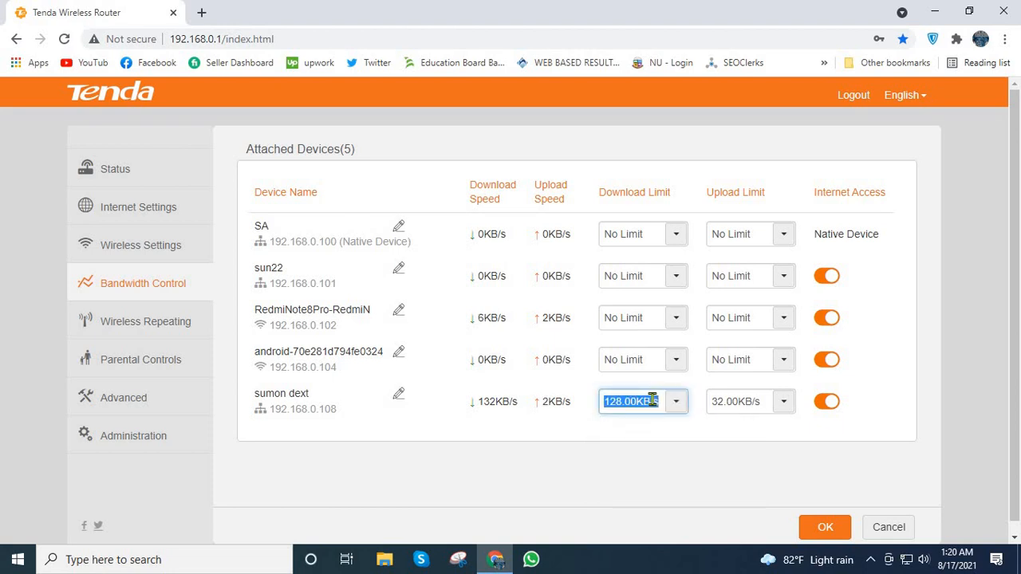
text(248)
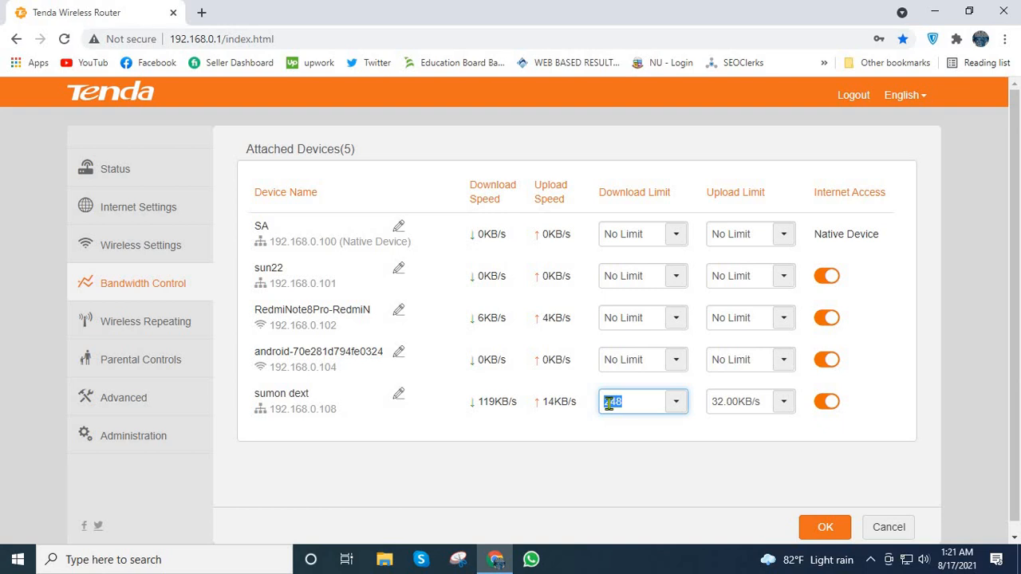
click(608, 403)
text(0)
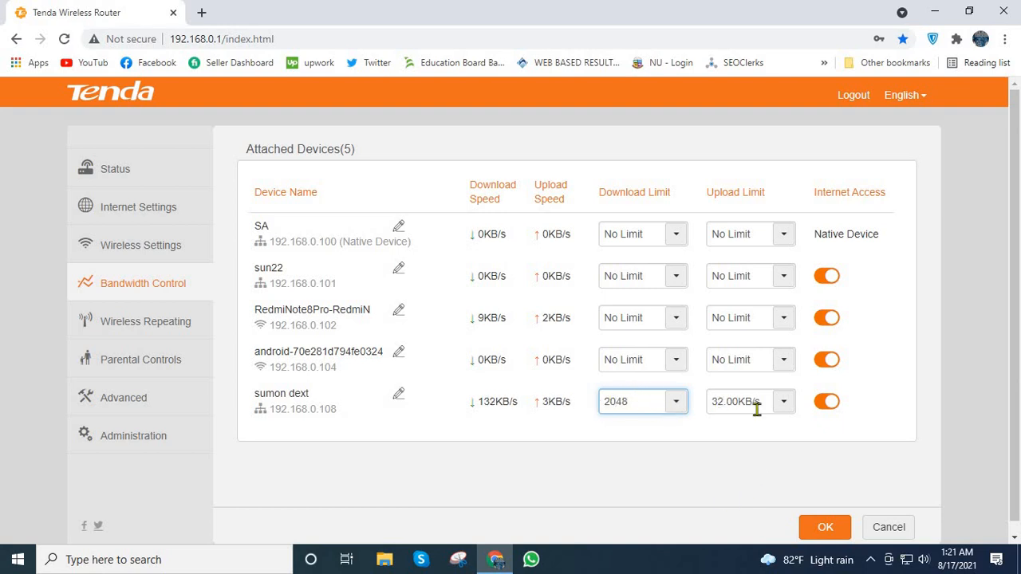
Set the upload limit of the device at 192.168.0.108 to 64 KB/s and save the bandwidth settings
click(782, 407)
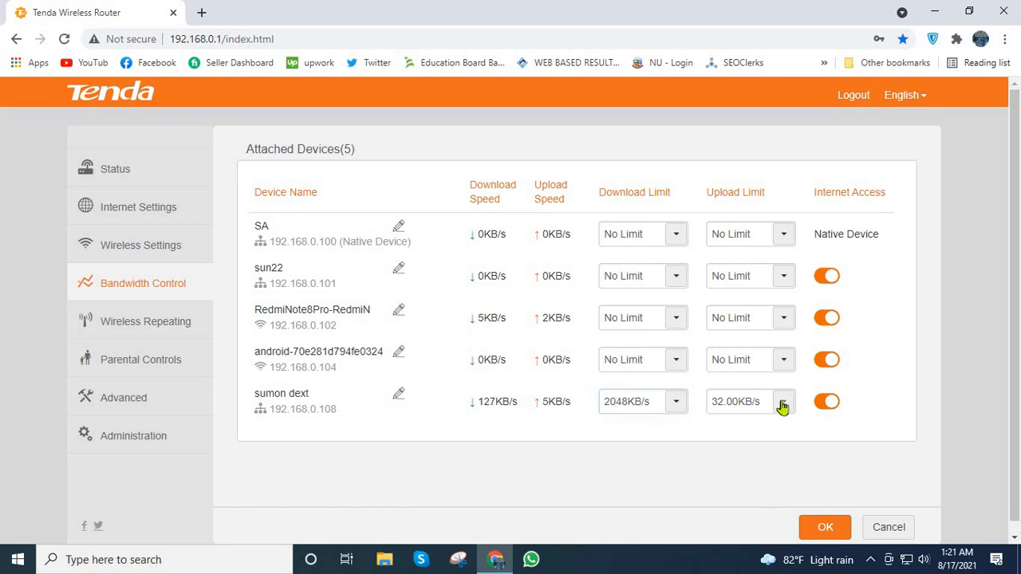
click(782, 405)
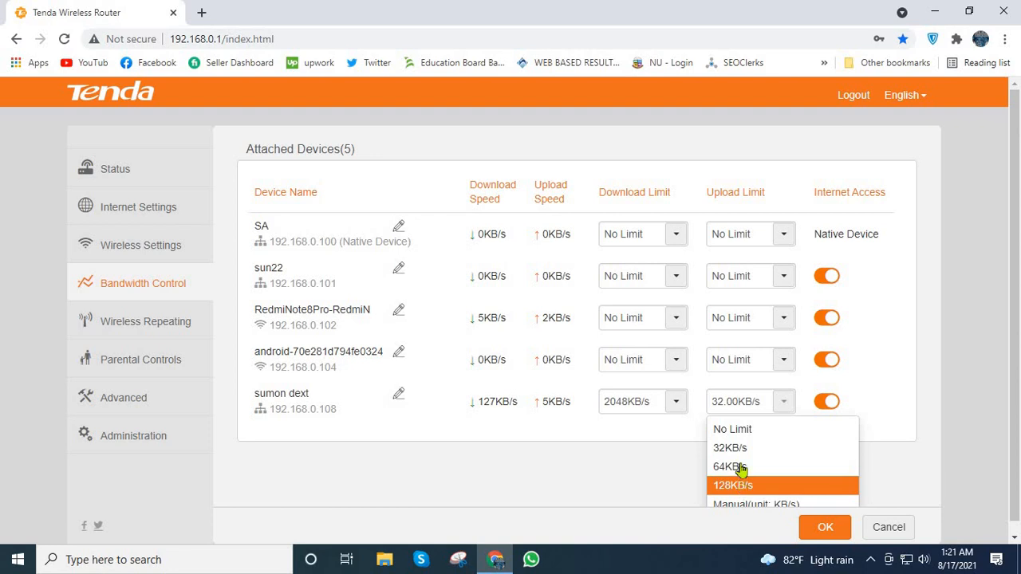
click(739, 467)
click(828, 528)
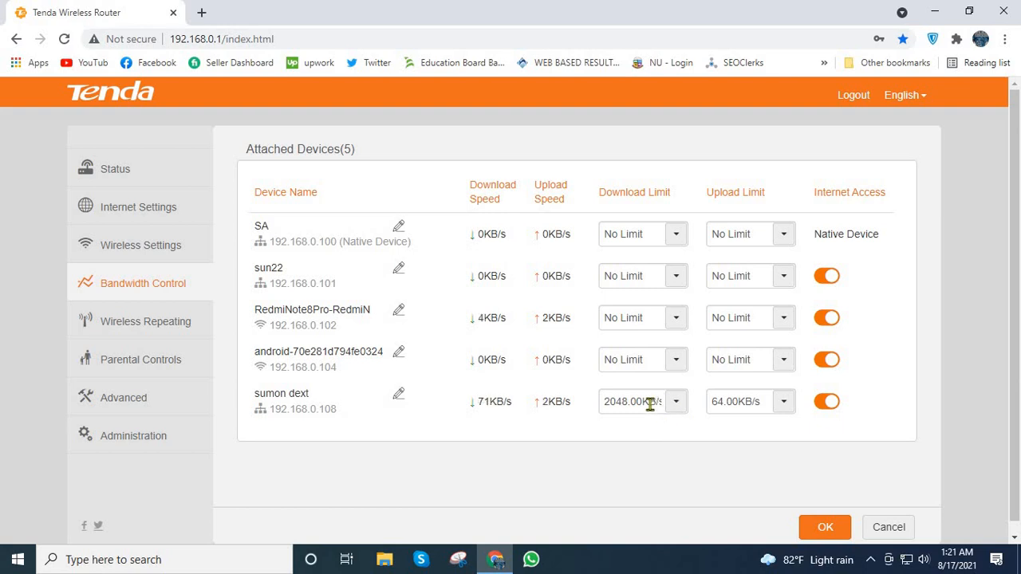
Set both the download and upload limits of the device at 192.168.0.108 to No Limit and save the bandwidth settings
click(659, 401)
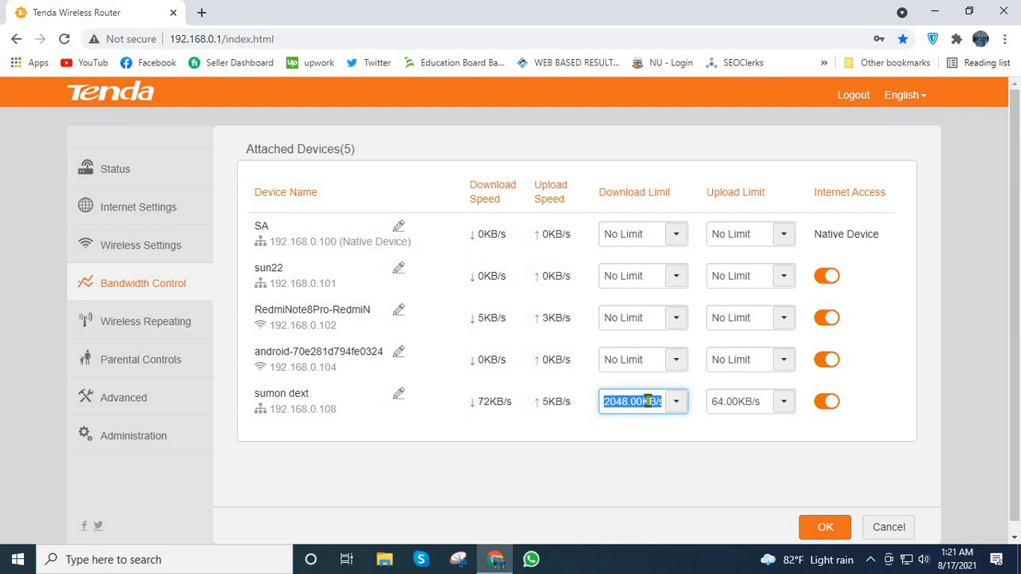
click(677, 403)
click(650, 448)
click(675, 404)
click(661, 430)
click(773, 408)
click(772, 430)
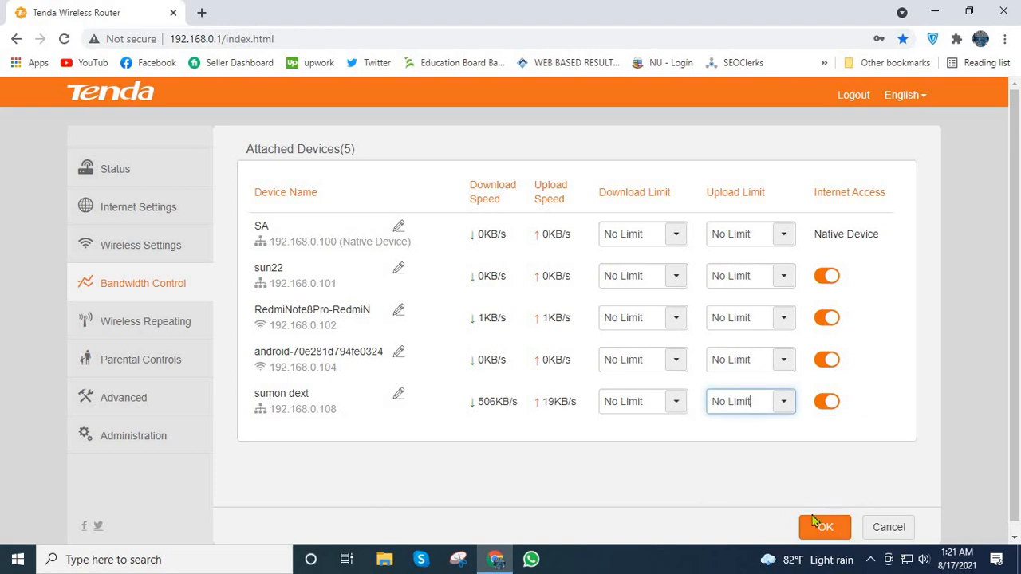
click(822, 526)
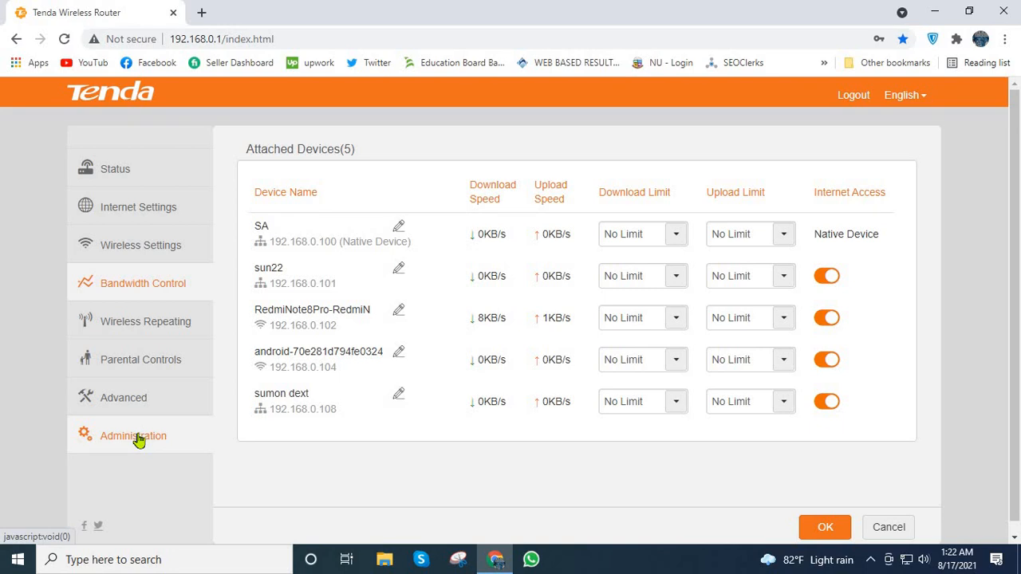
click(826, 529)
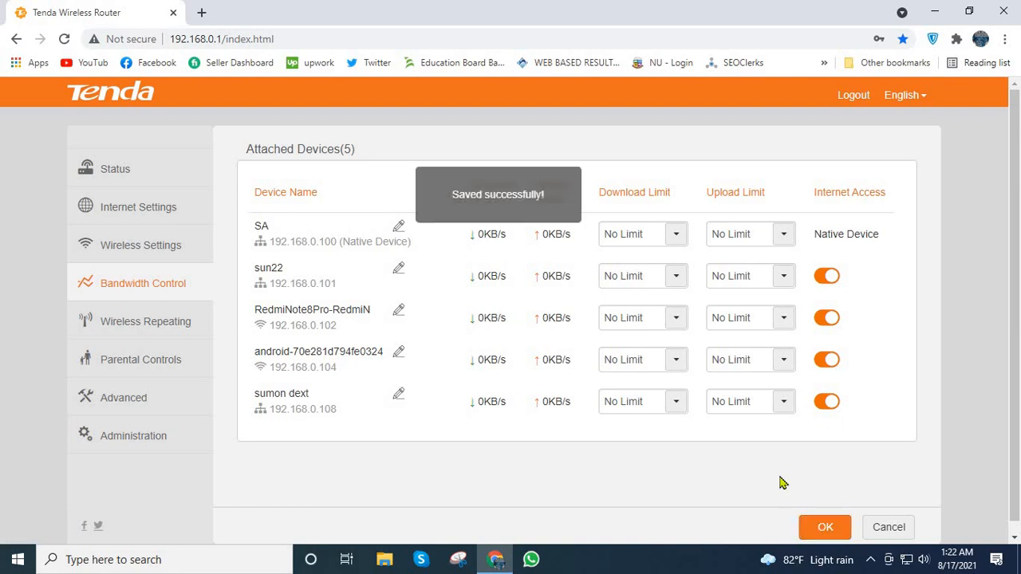